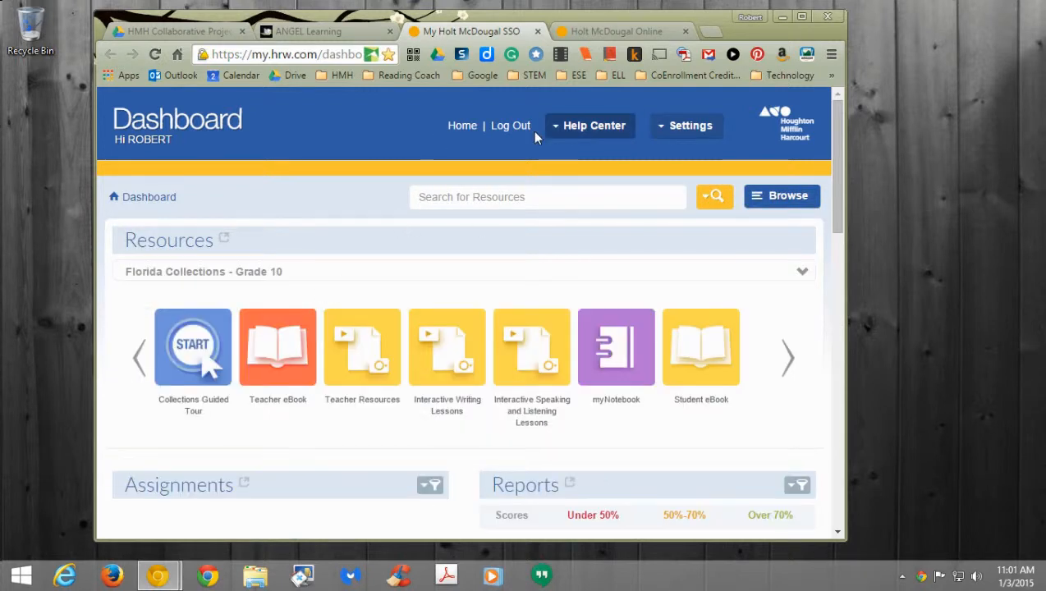
- Set the general preferences' score format to show student scores as a percentage only, and save the change
left_click(185, 491)
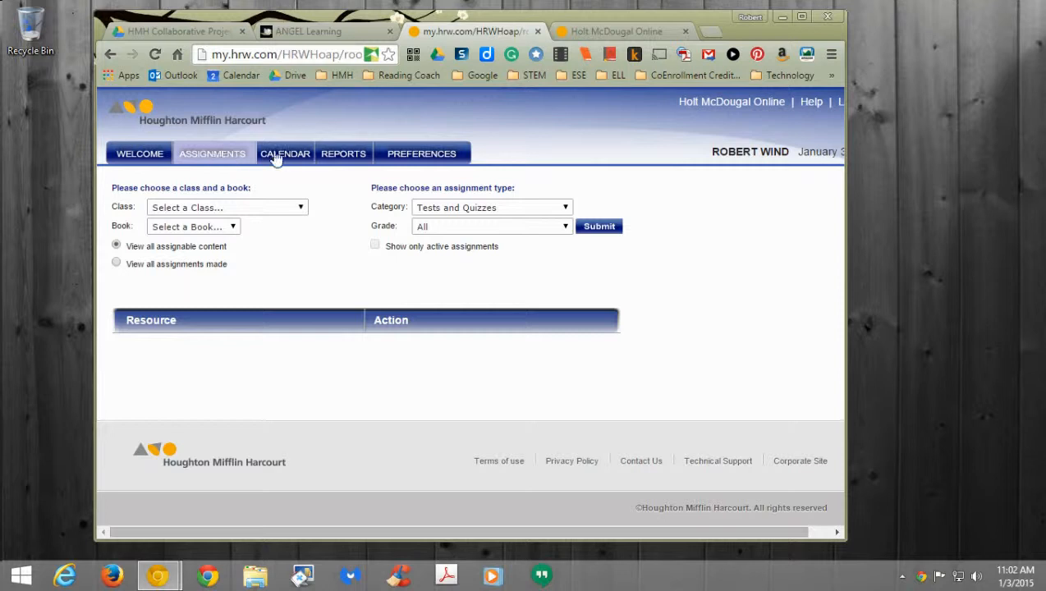
left_click(423, 155)
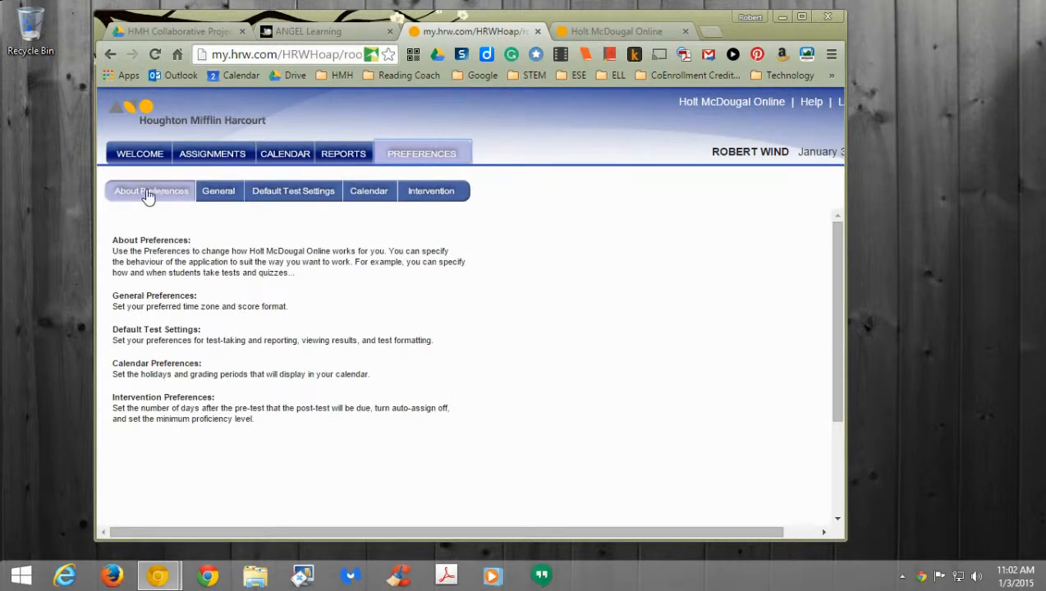
left_click(215, 197)
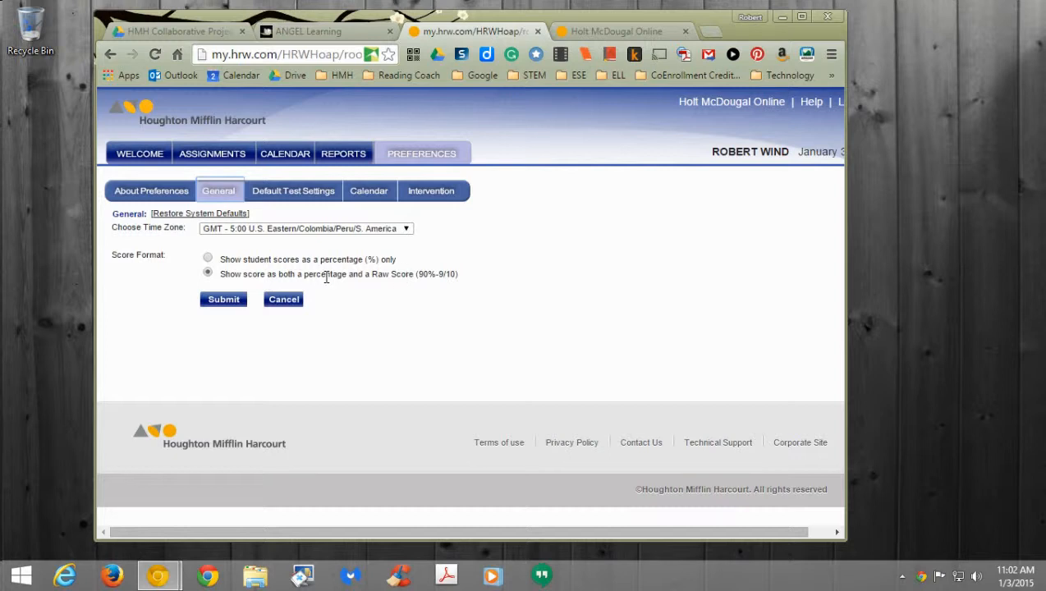
left_click_drag(298, 262, 343, 260)
left_click(348, 260)
left_click(222, 300)
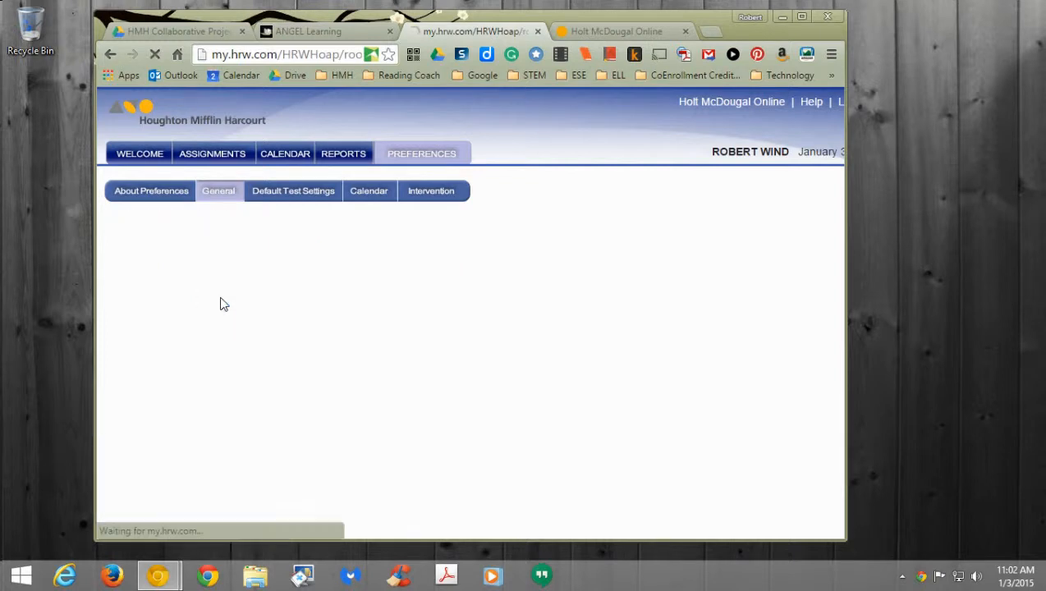
left_click(547, 169)
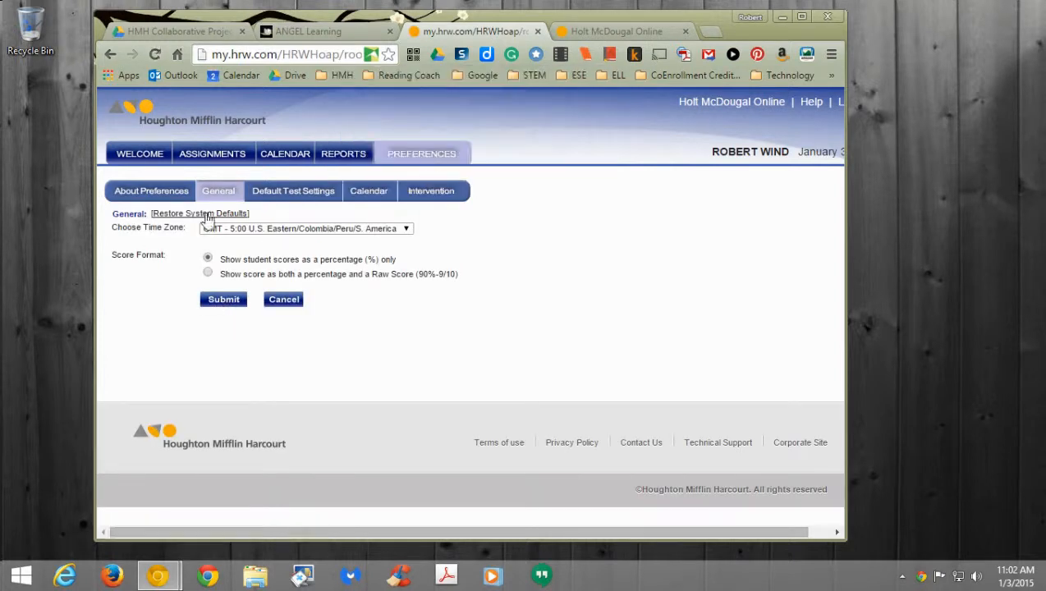
- In the default test settings, limit how many times students can access or use their tests to 1
left_click(298, 195)
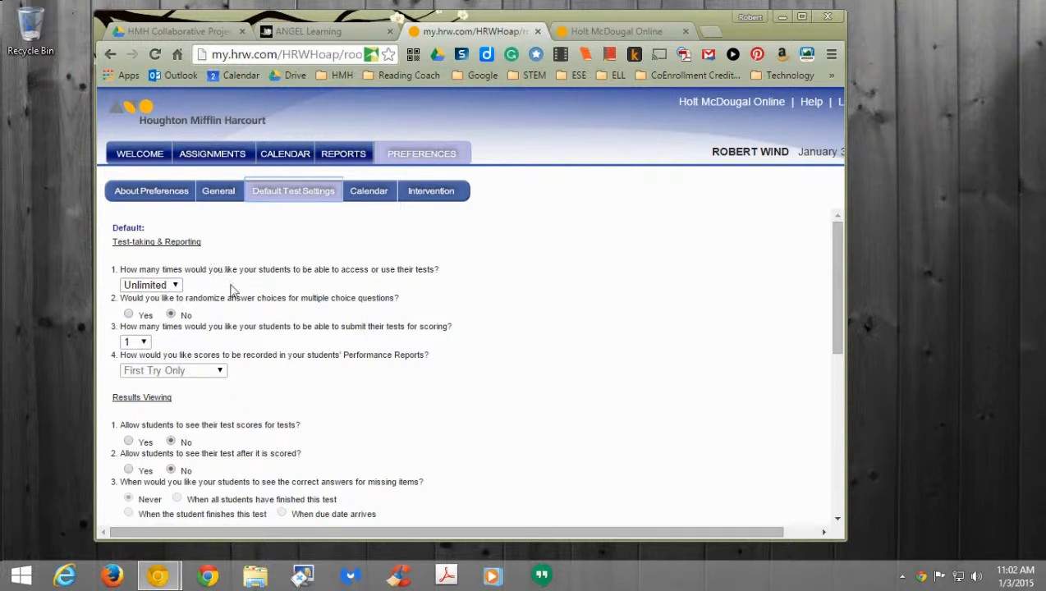
left_click(168, 288)
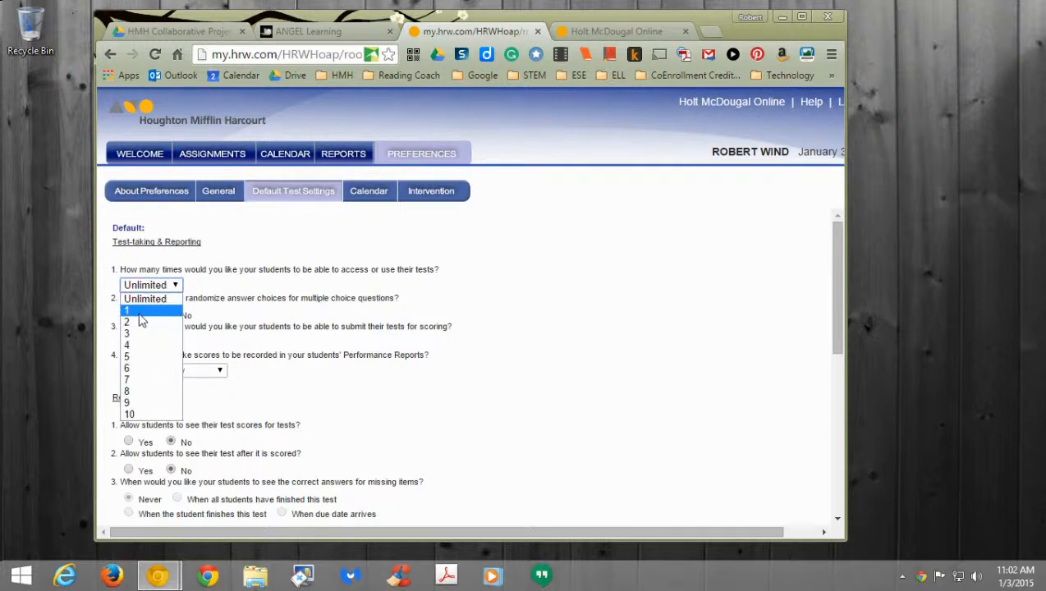
left_click(141, 316)
left_click_drag(124, 300, 142, 297)
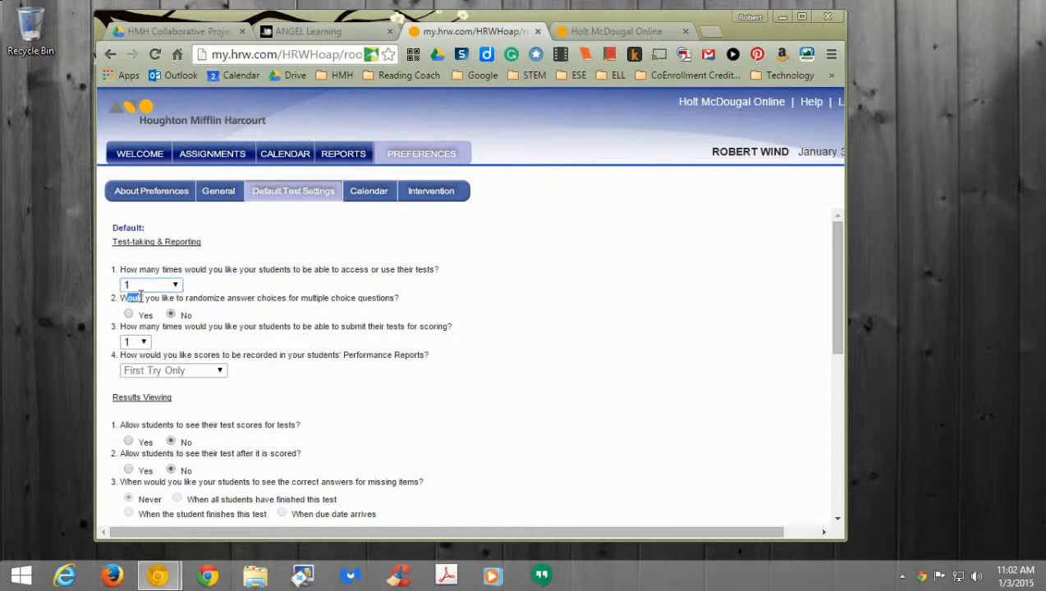
left_click(242, 294)
scroll(211, 302, "down", 2)
scroll(193, 275, "up", 2)
- Enable randomized answer choices for multiple choice questions and set the number of test submissions for scoring to 1
left_click(129, 317)
left_click_drag(319, 299, 341, 299)
left_click(141, 342)
left_click(146, 343)
left_click(167, 356)
- Allow students to see their test scores and scored tests, with correct answers for missed items shown when the due date arrives
scroll(197, 376, "down", 2)
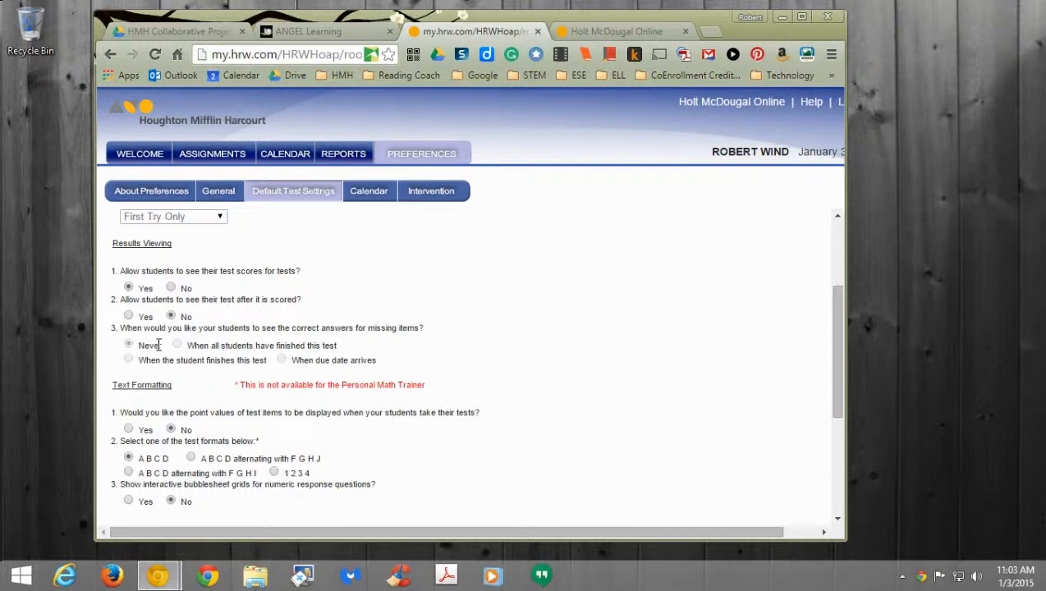
left_click(128, 317)
left_click(177, 345)
left_click(281, 361)
left_click_drag(335, 346, 187, 346)
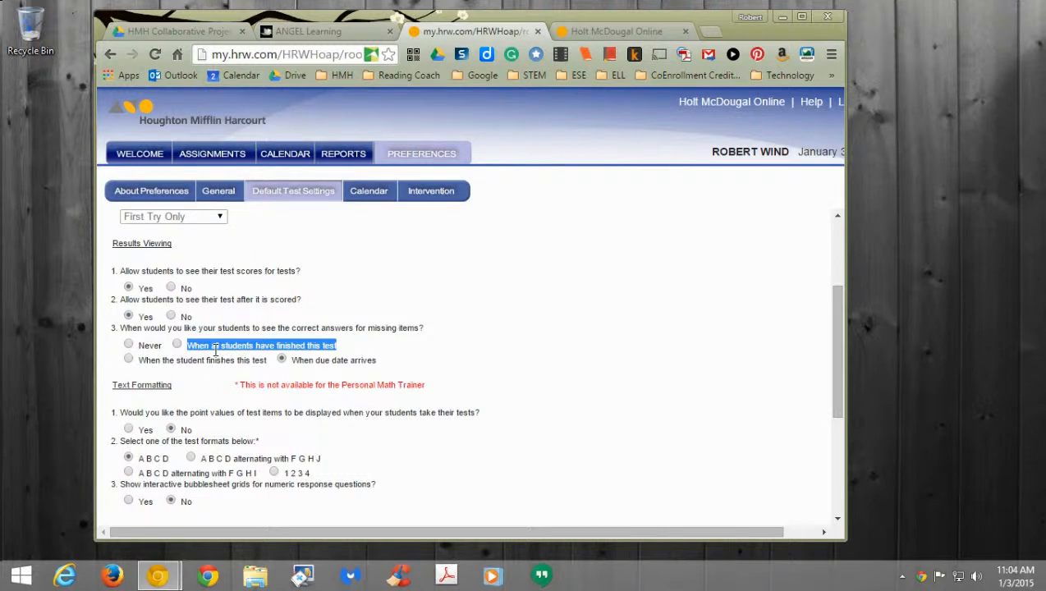
left_click(214, 349)
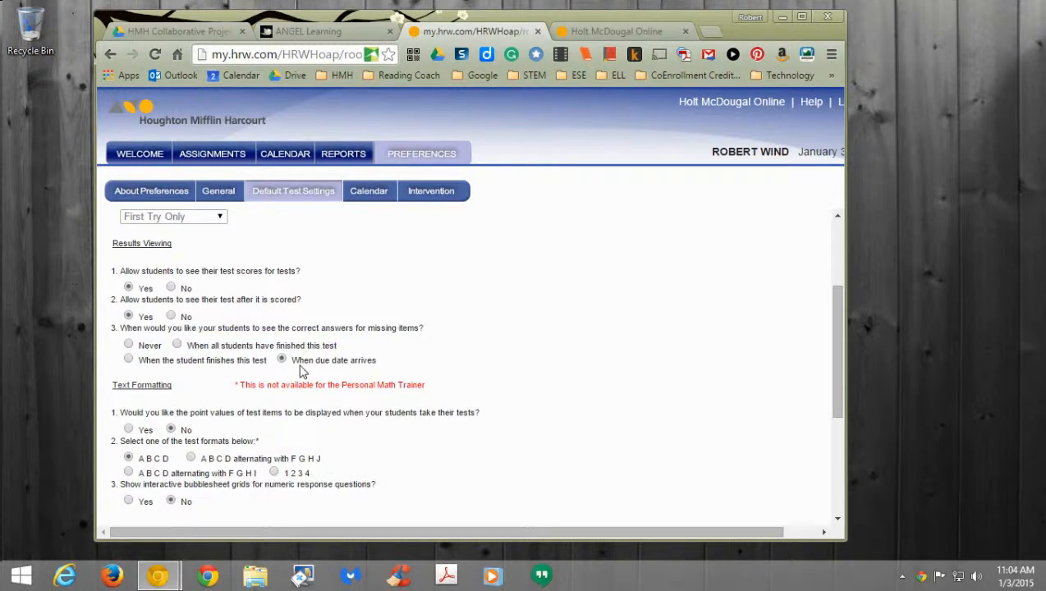
- Save the default test settings and acknowledge the confirmation message
scroll(189, 396, "down", 1)
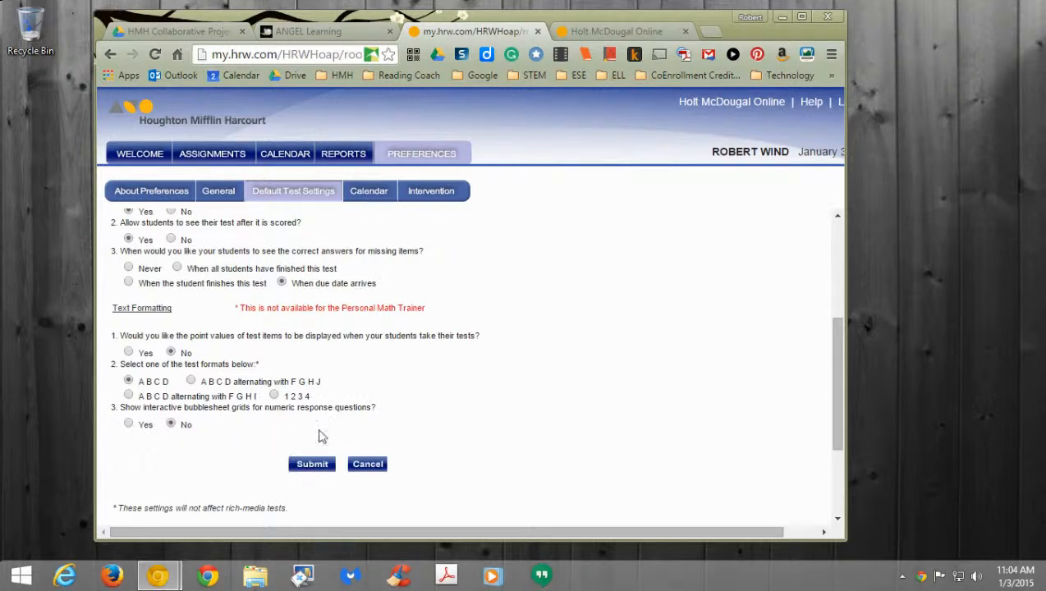
left_click(316, 466)
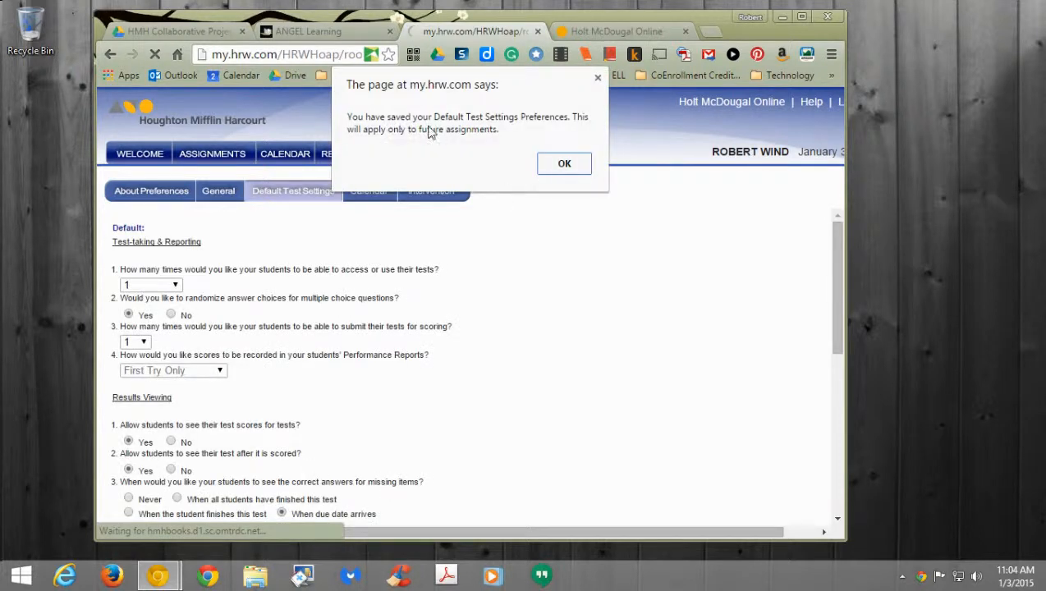
left_click(564, 165)
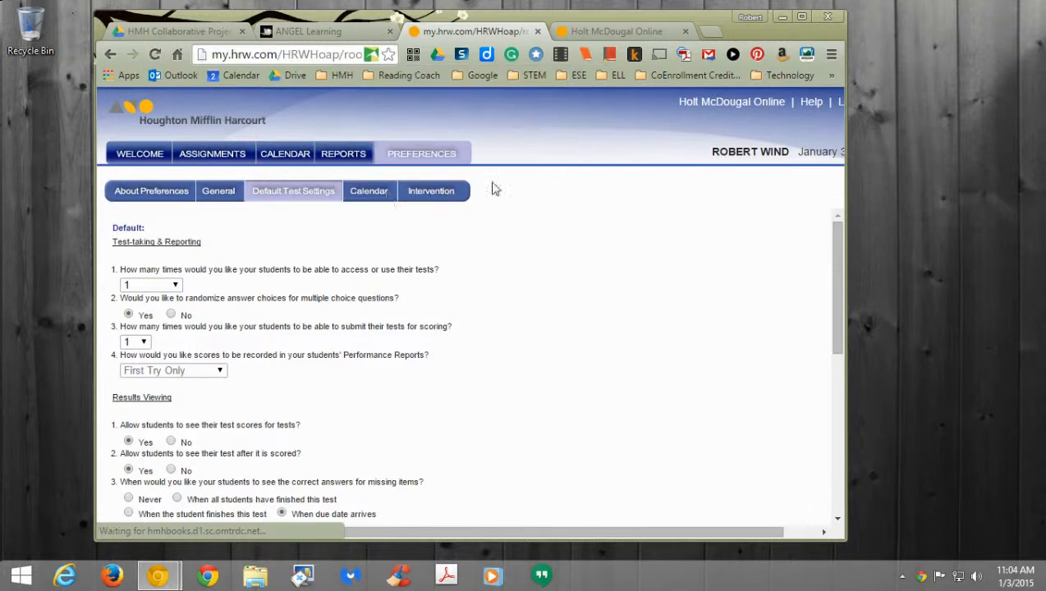
- In the intervention preferences, choose the HMH Workshop class and the Florida Collections - Grade 10 book
left_click(371, 202)
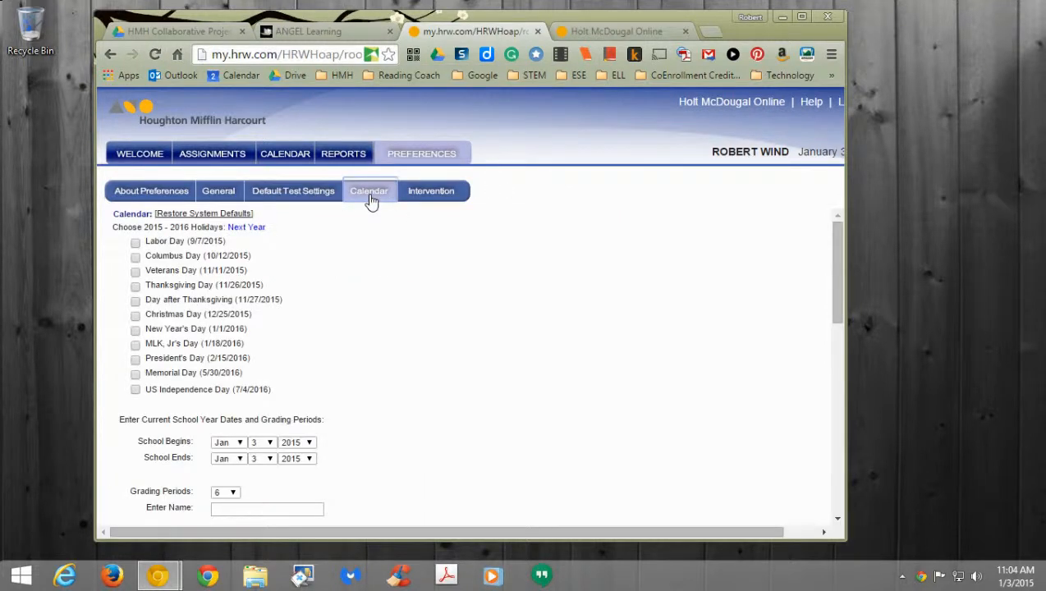
left_click(428, 199)
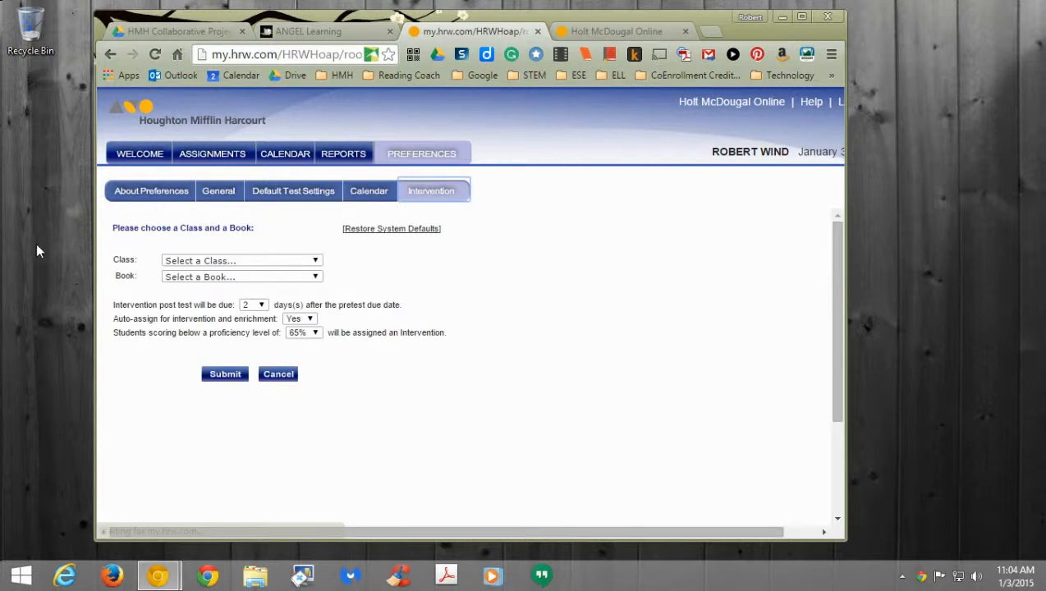
left_click(193, 263)
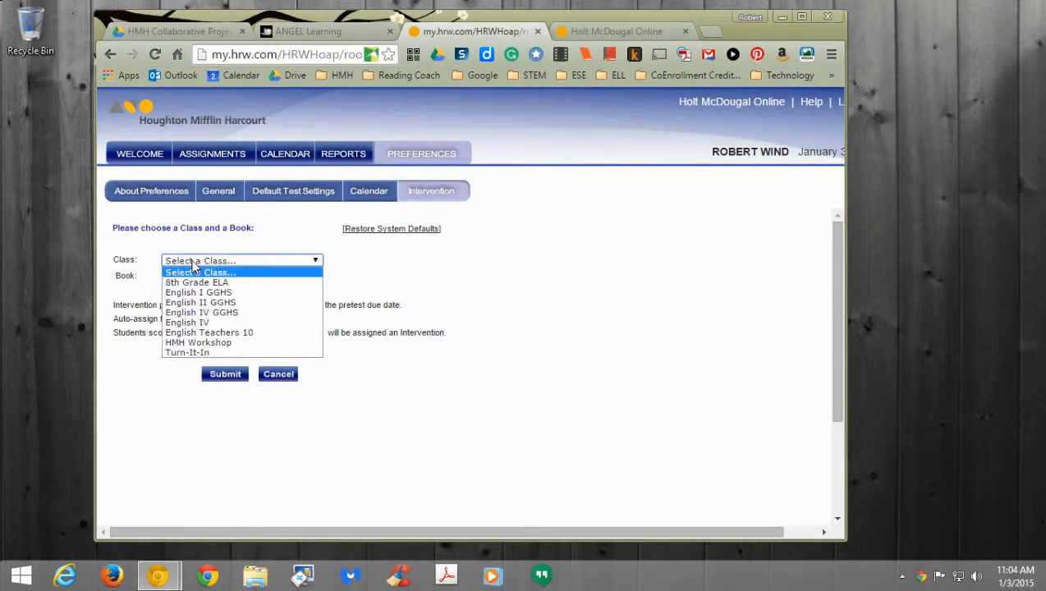
left_click(202, 345)
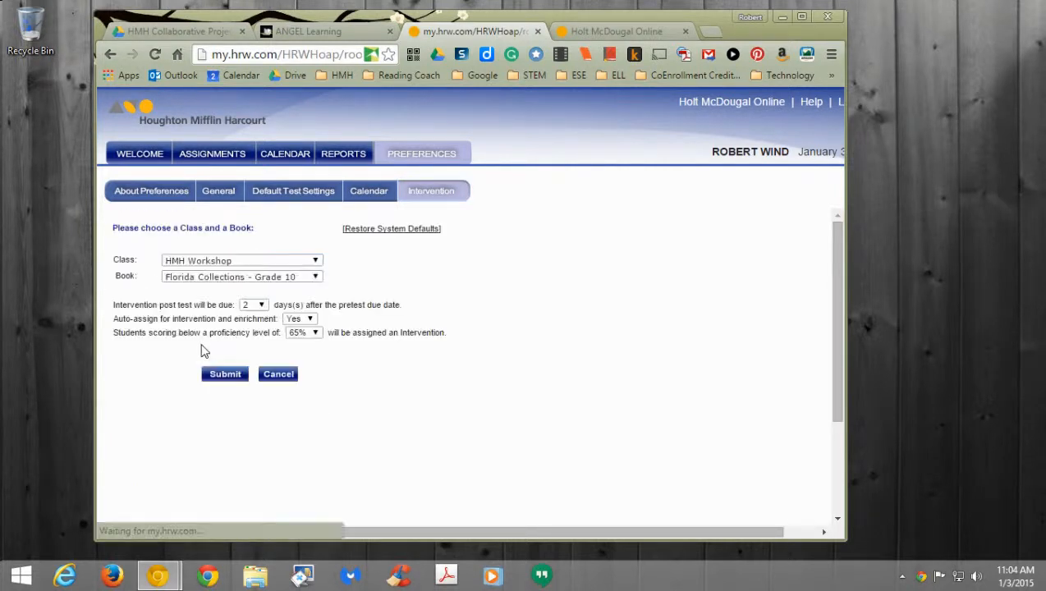
left_click(172, 280)
left_click(177, 298)
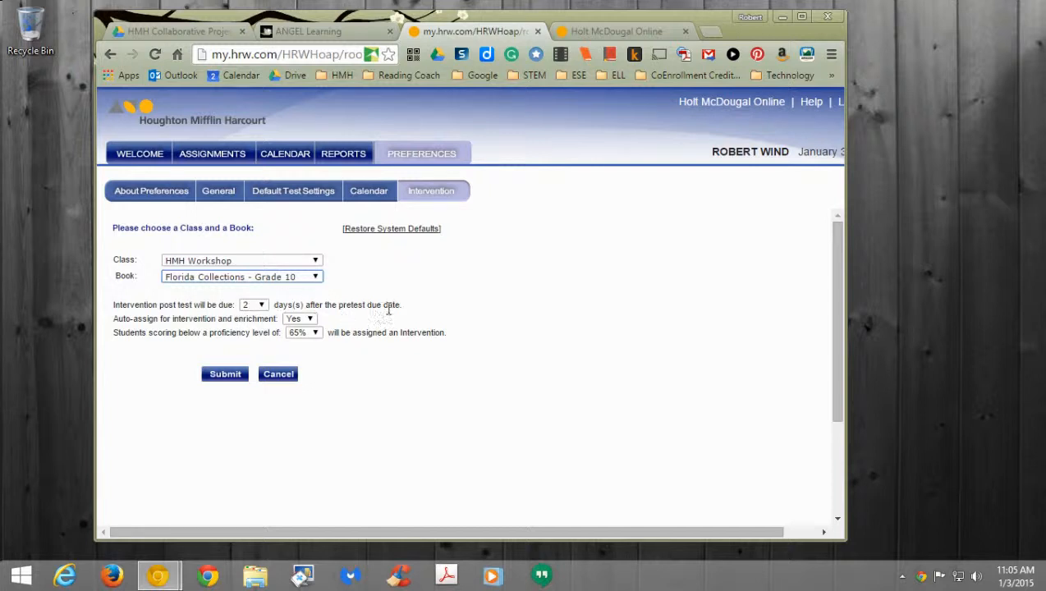
- Set the intervention post test to be due 7 days after the pretest due date
left_click(262, 307)
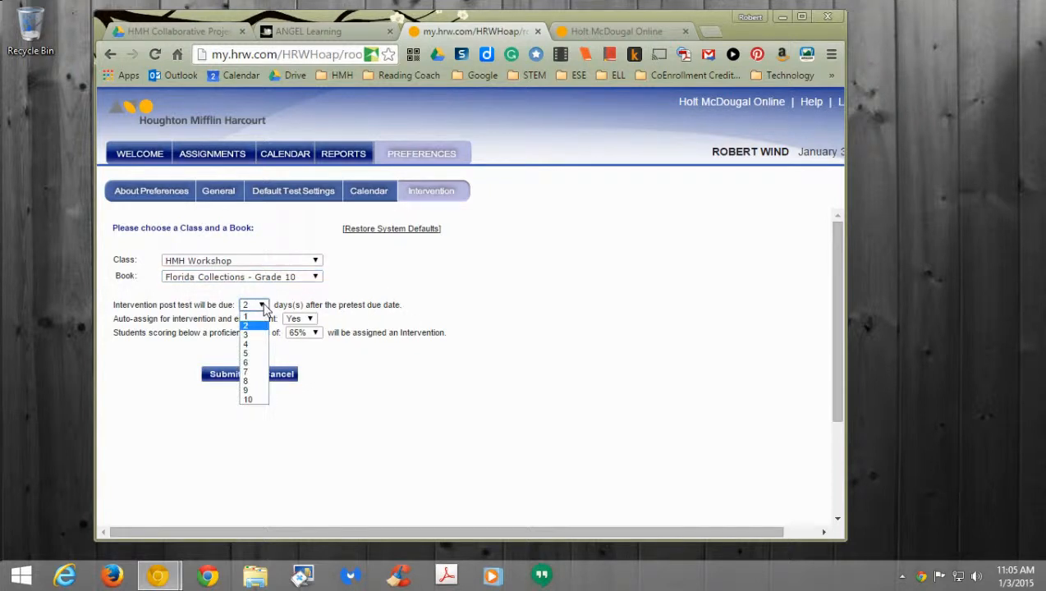
left_click(262, 306)
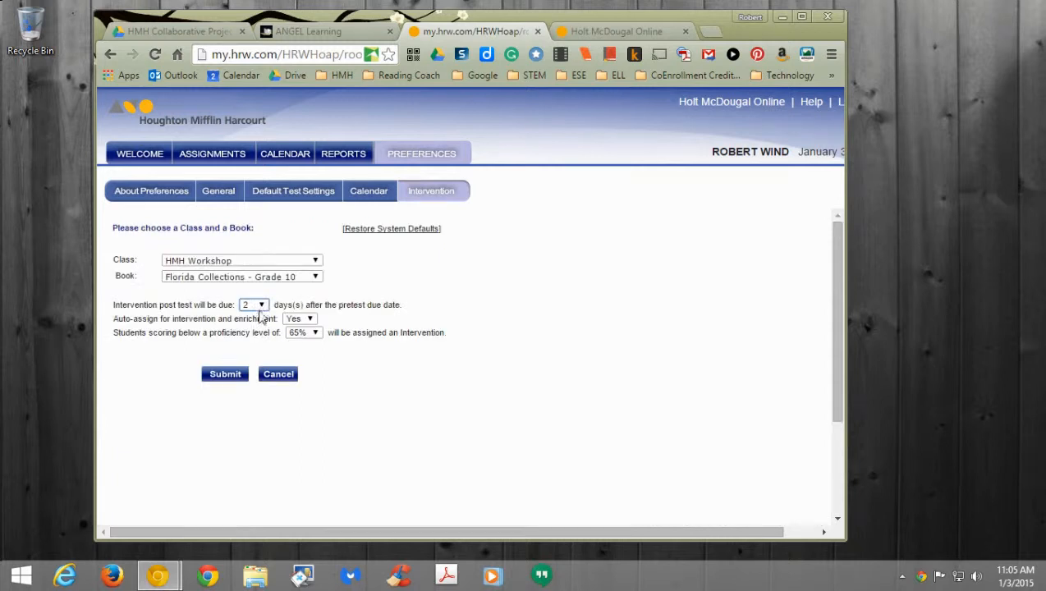
left_click(259, 306)
left_click(249, 373)
left_click(253, 305)
left_click(189, 310)
- Set the proficiency level below which students are assigned an intervention to 80%, and save the intervention preferences
left_click_drag(121, 321, 154, 325)
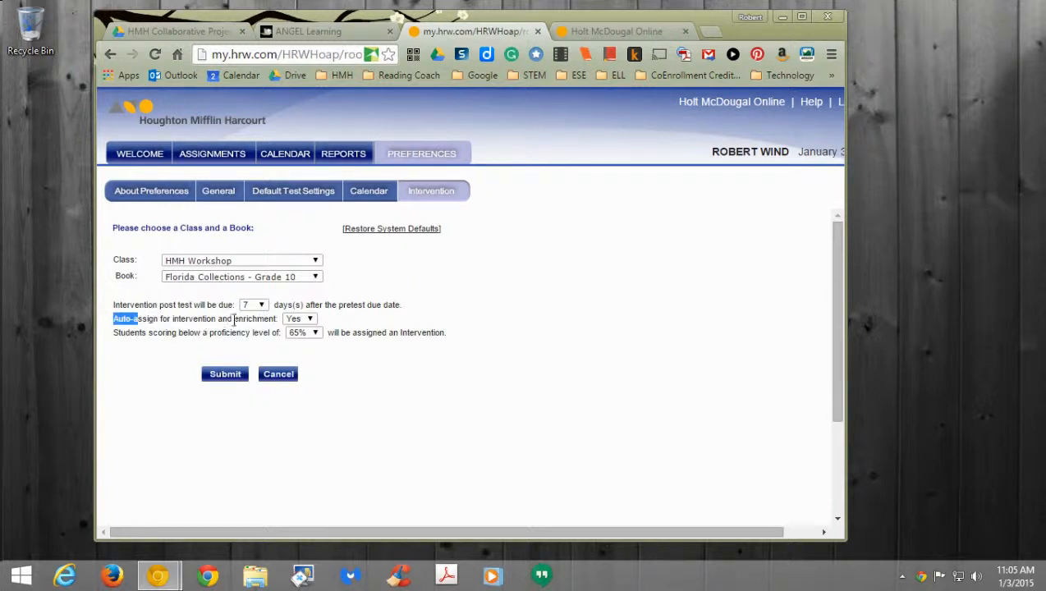
left_click(192, 330)
left_click_drag(133, 335, 167, 334)
left_click(222, 336)
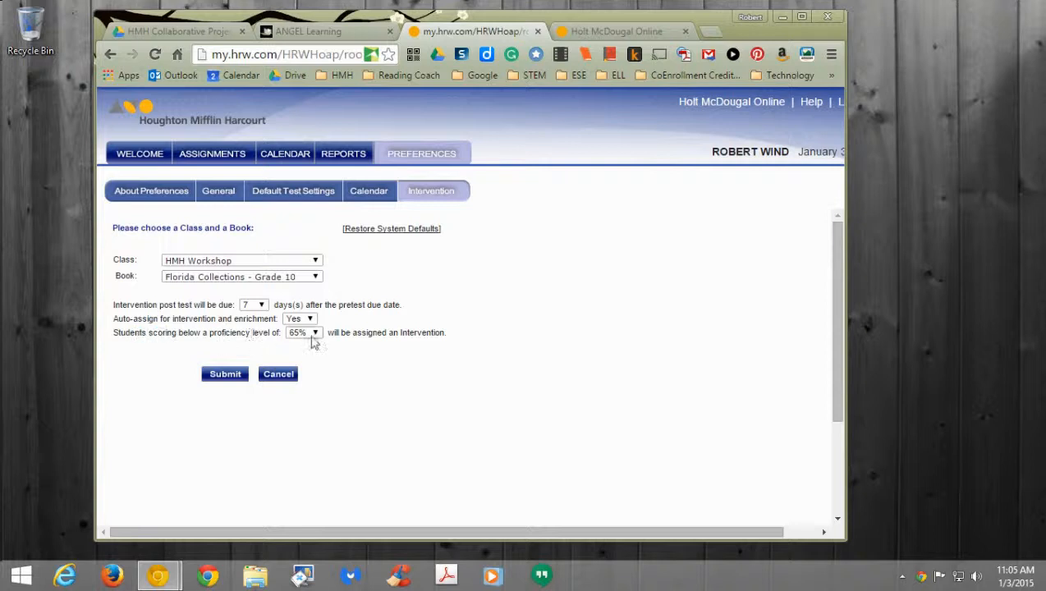
left_click(315, 334)
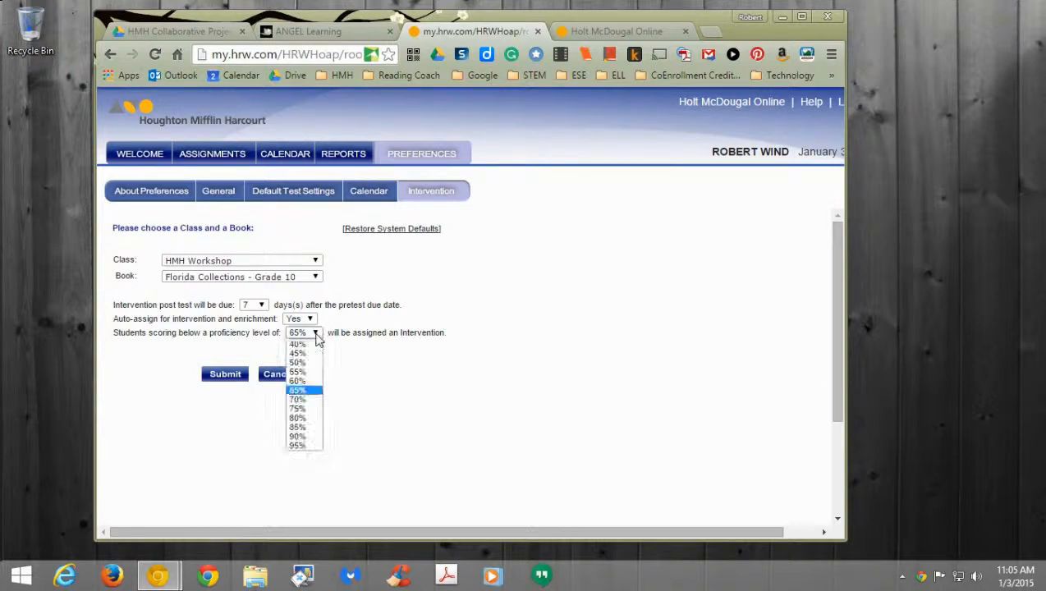
left_click(299, 418)
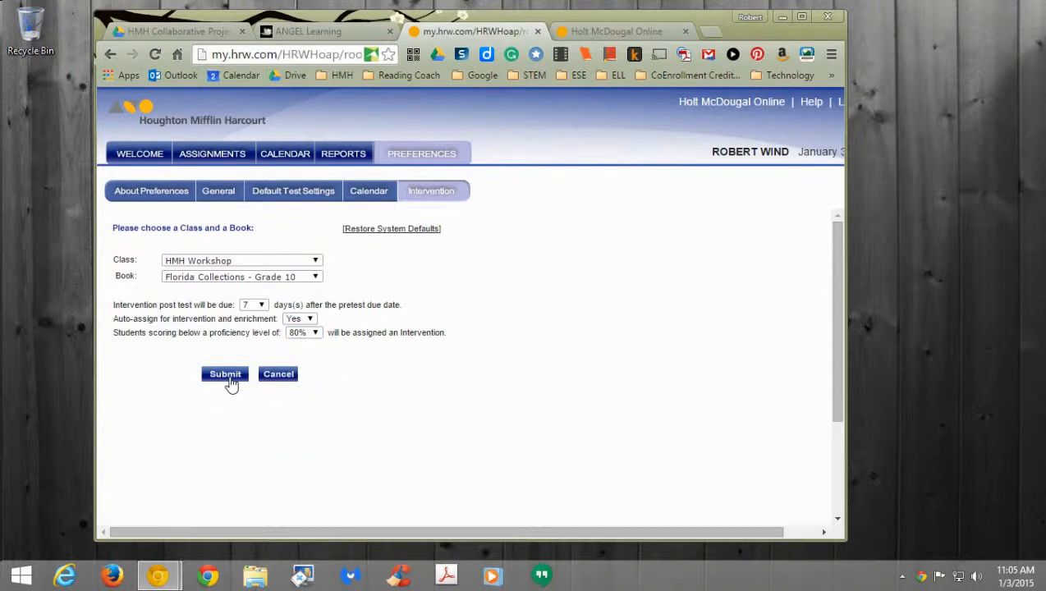
left_click(229, 378)
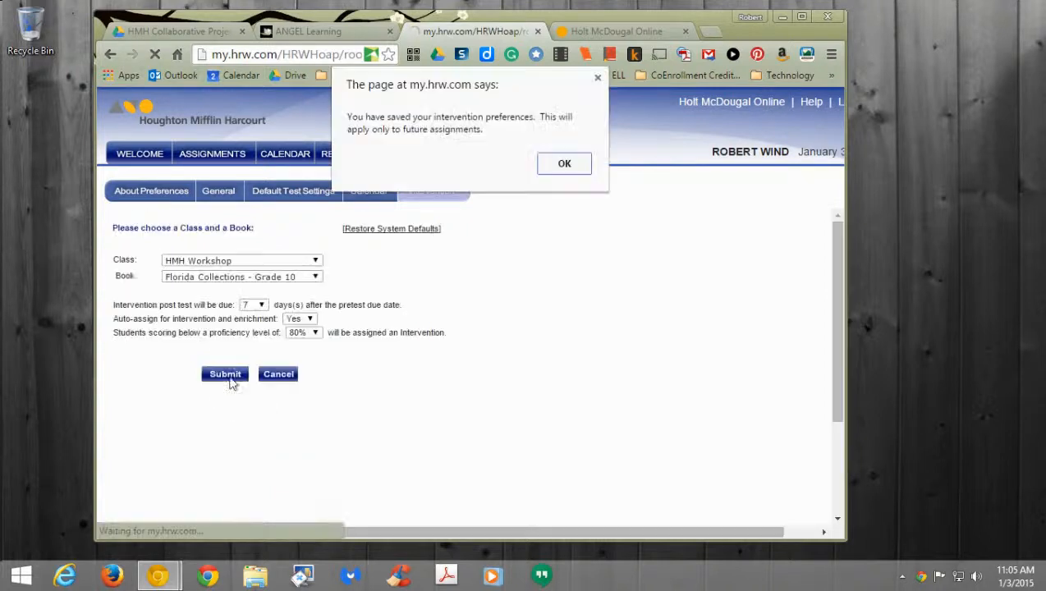
left_click(562, 163)
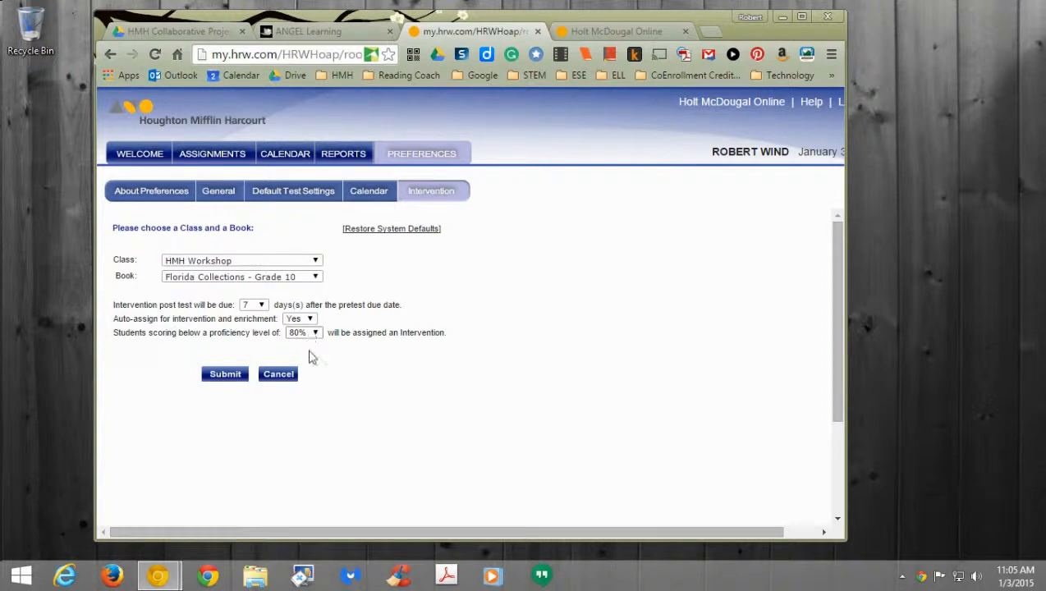
left_click(228, 376)
- Review the saved default test settings and look over the About Preferences, General, Calendar and Intervention preference pages
left_click(325, 195)
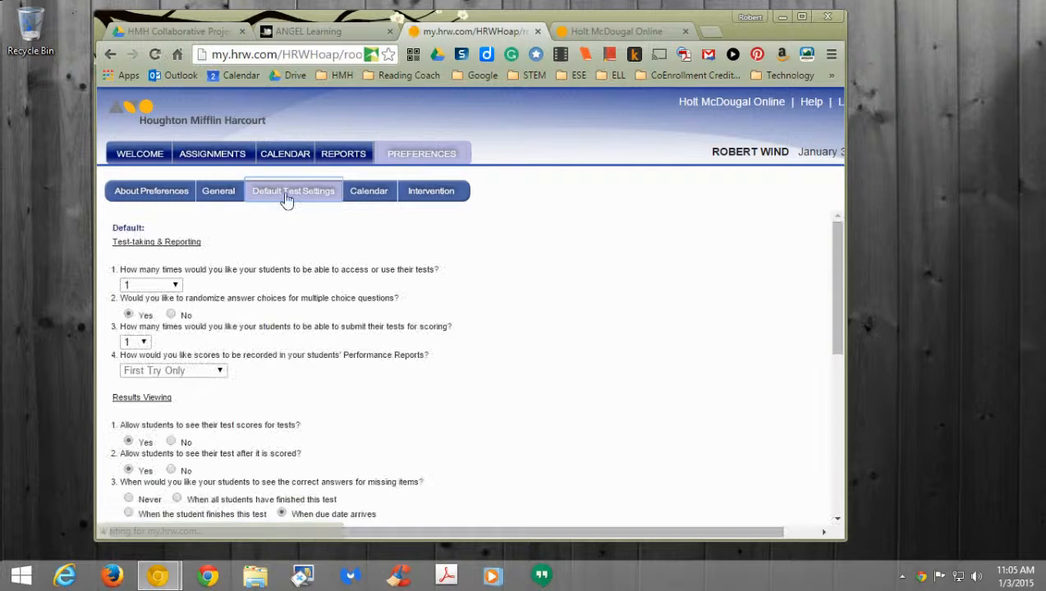
scroll(301, 356, "down", 1)
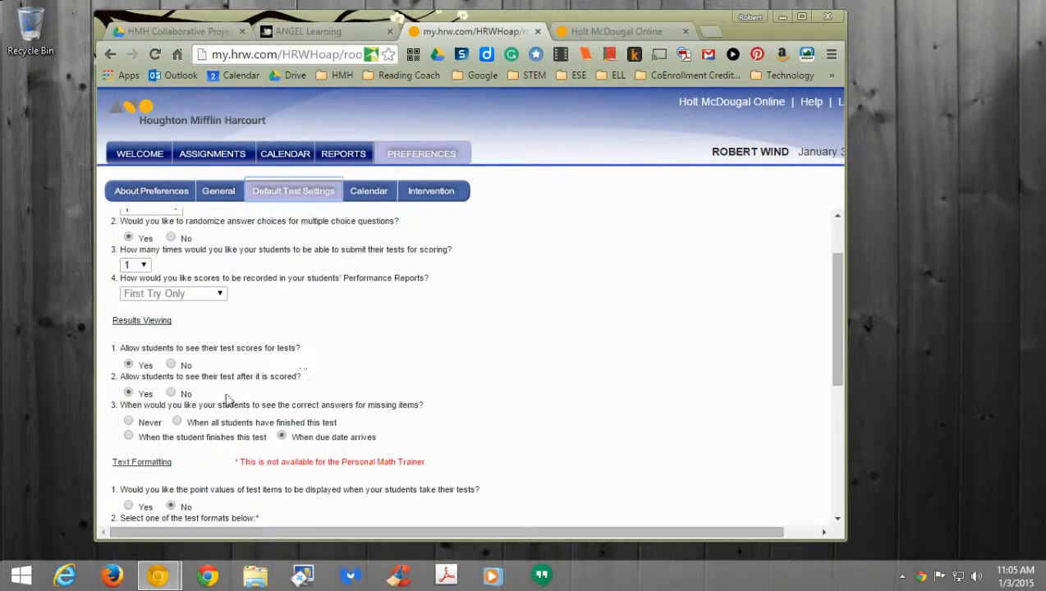
scroll(362, 442, "down", 1)
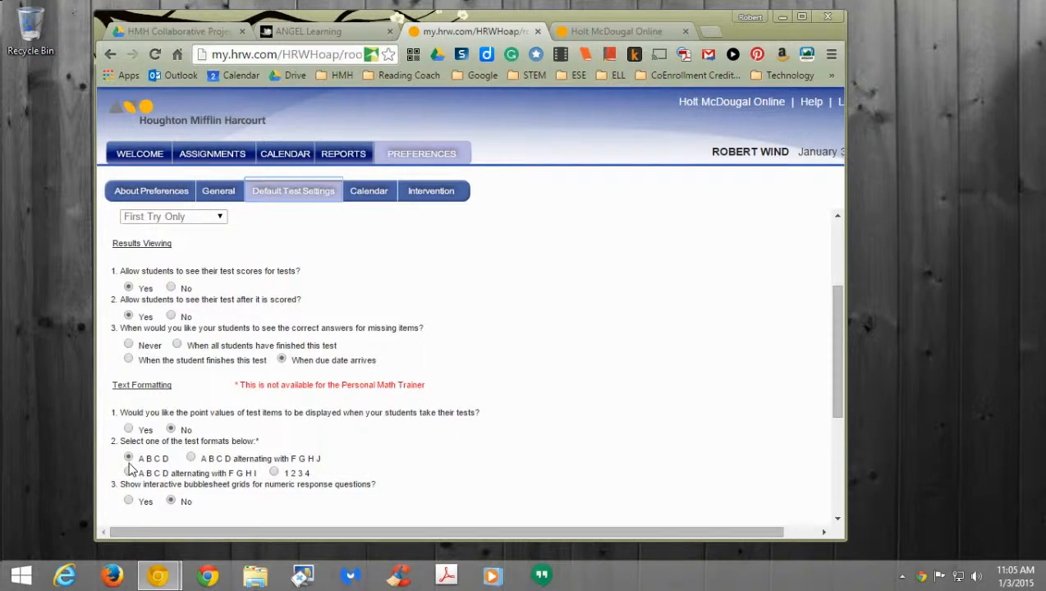
scroll(226, 383, "up", 2)
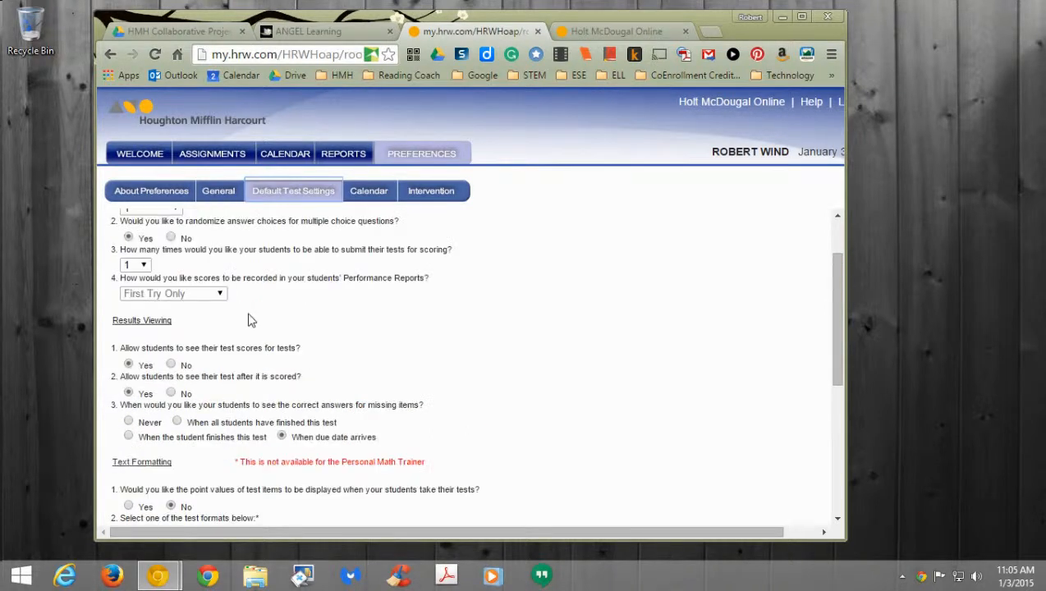
left_click(218, 201)
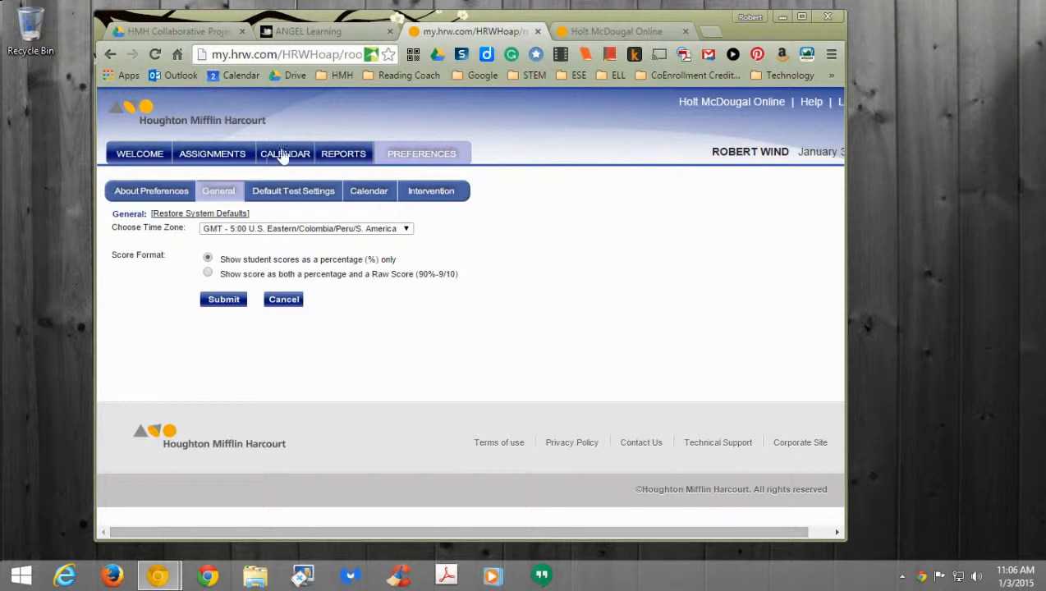
left_click(150, 191)
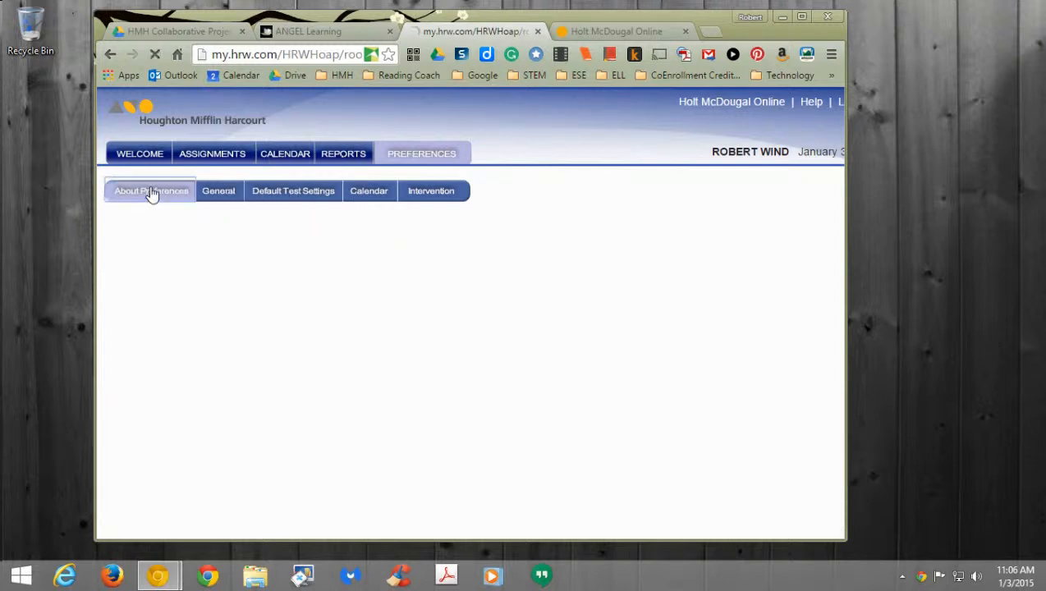
left_click(218, 192)
left_click(277, 193)
left_click(363, 193)
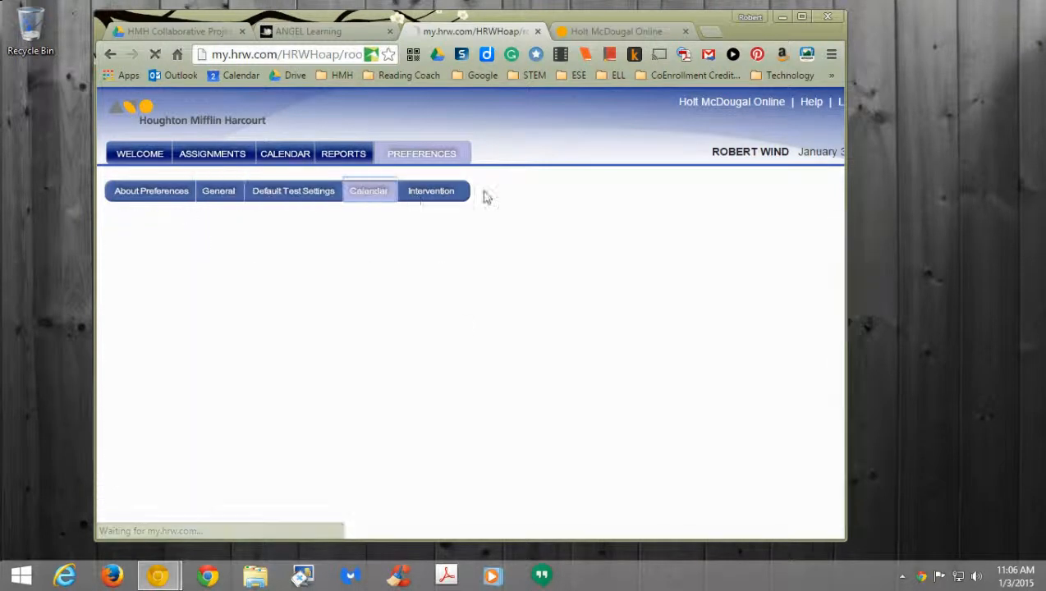
left_click(431, 194)
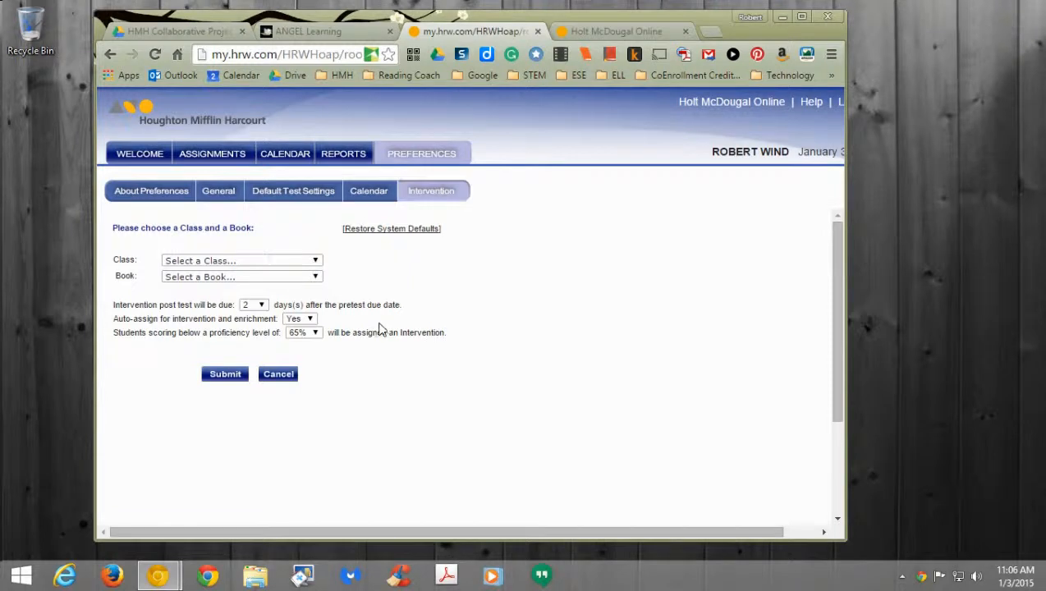
left_click(360, 198)
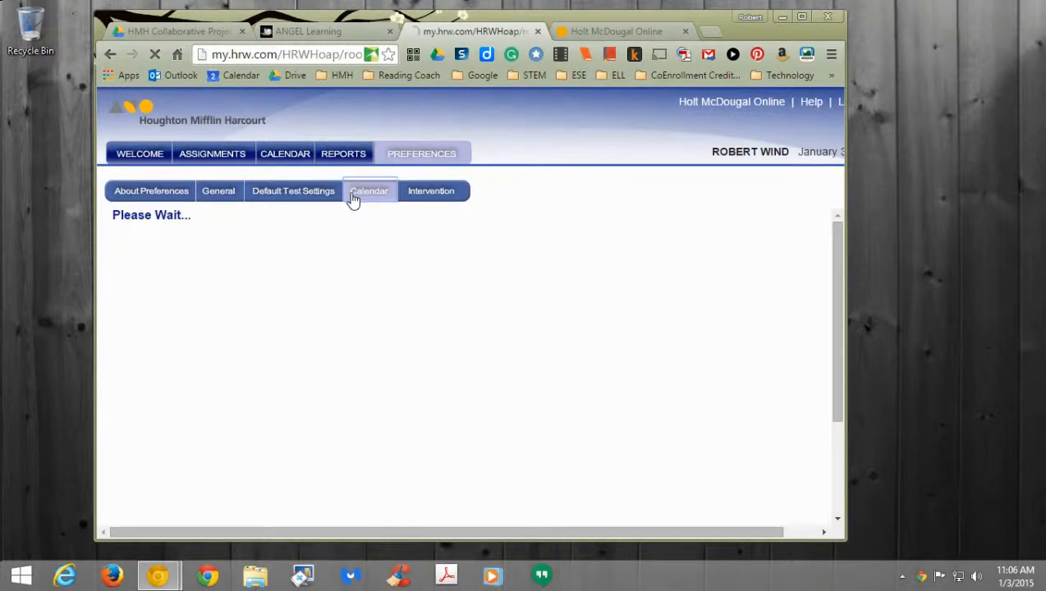
left_click(222, 201)
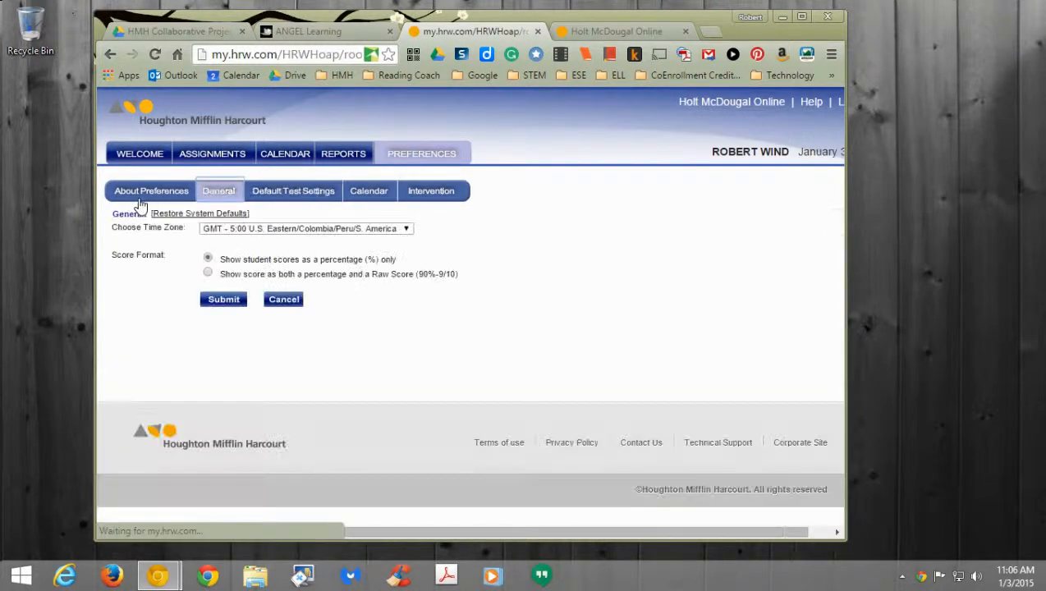